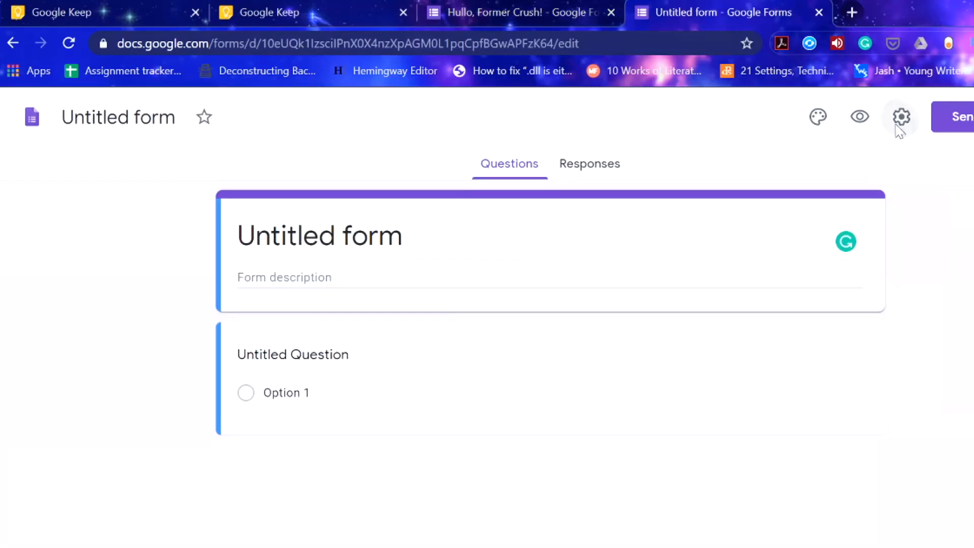
# - Try enabling email address collection in the untitled form's settings, checking the Name question in the "Hullo, Former Crush!" form for comparison
pyautogui.click(897, 126)
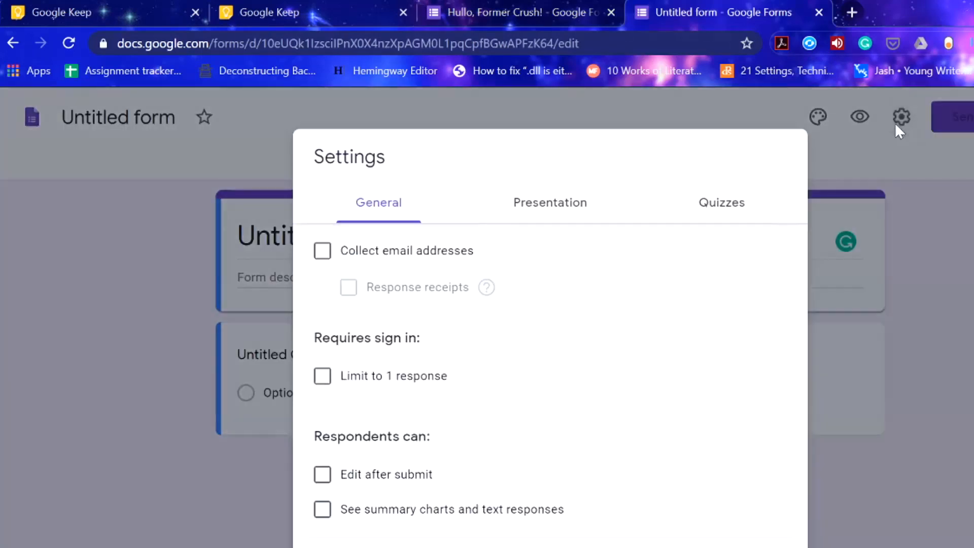
pyautogui.click(322, 253)
pyautogui.click(507, 12)
pyautogui.click(472, 431)
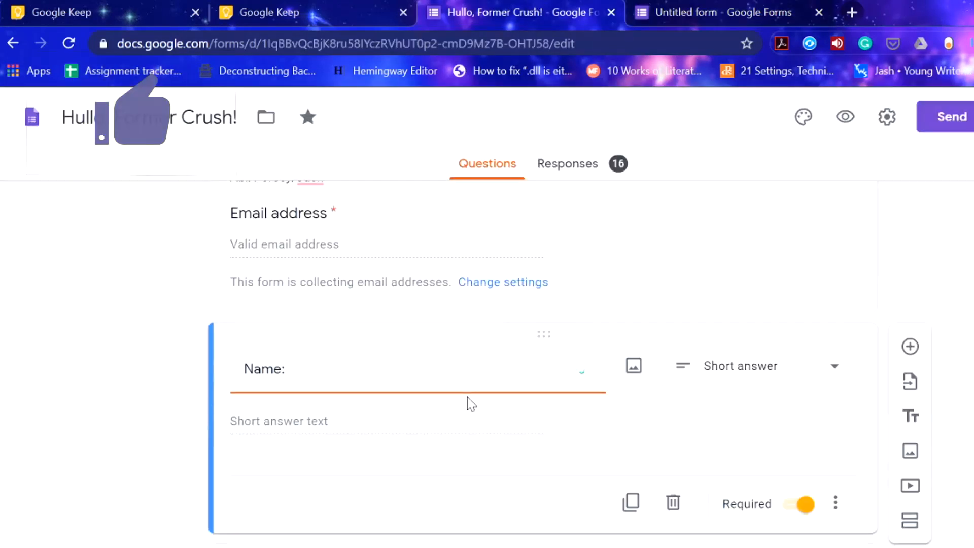
pyautogui.click(759, 4)
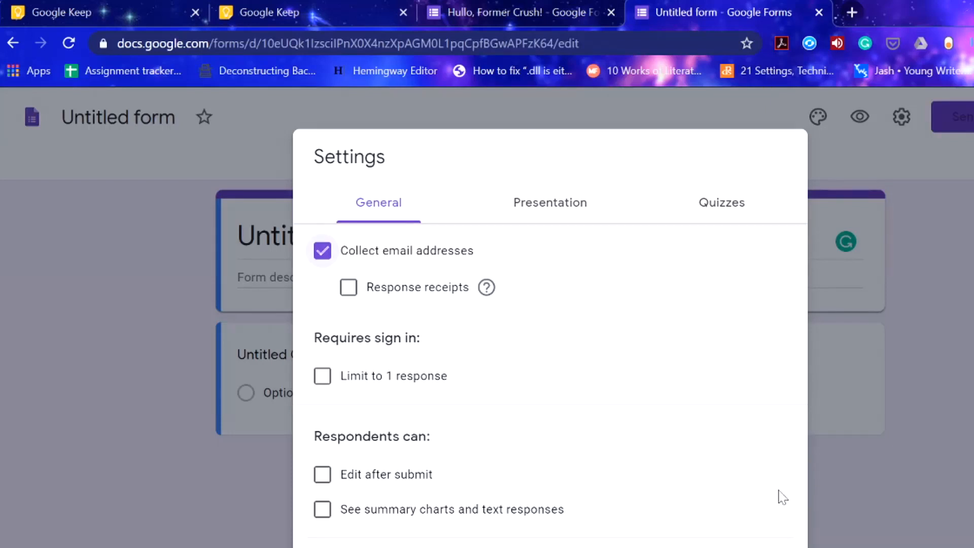
pyautogui.click(725, 547)
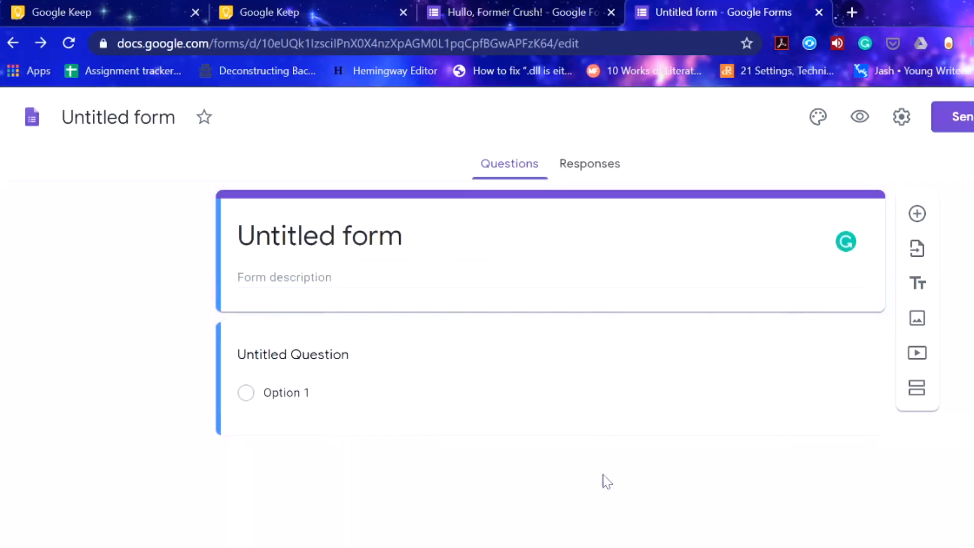
# - Add a new question to the untitled form and set its answer type to Paragraph
pyautogui.click(917, 215)
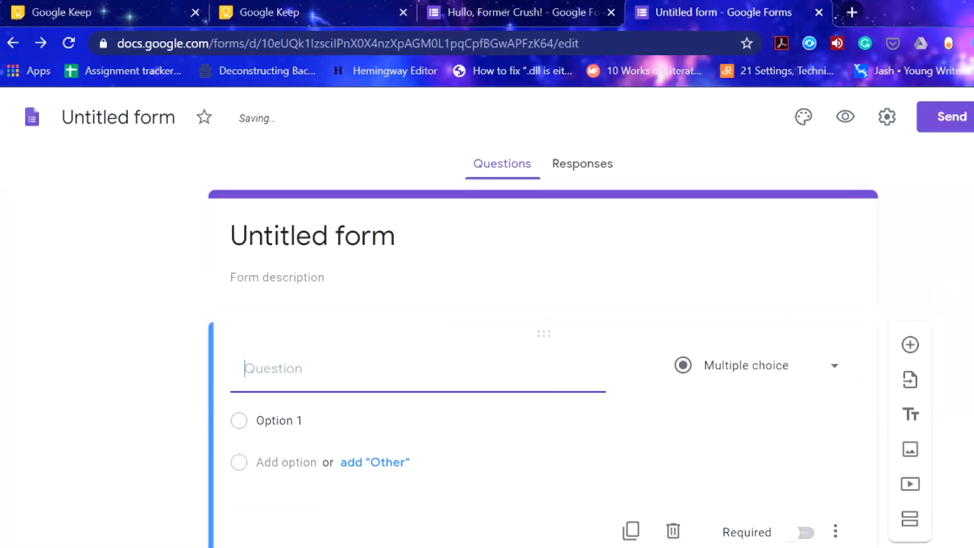
pyautogui.click(786, 381)
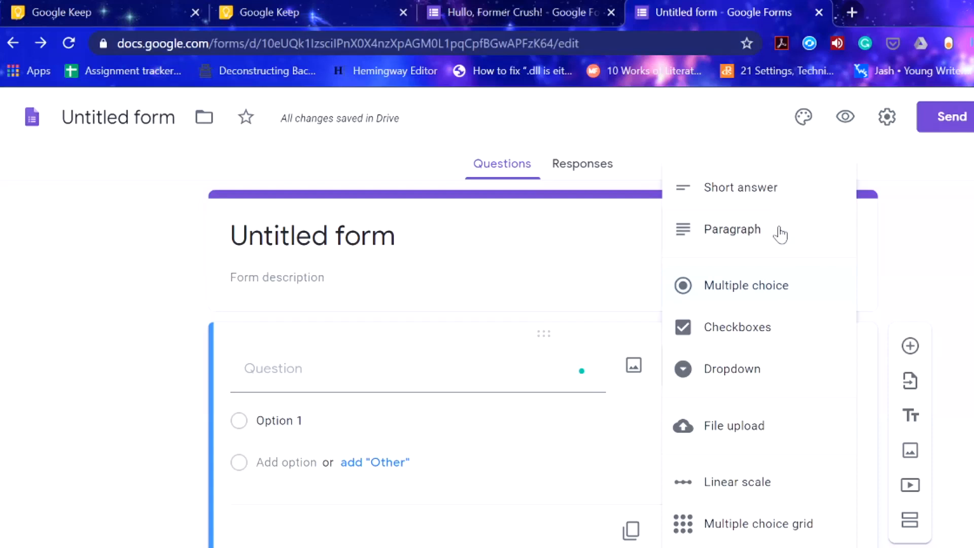
pyautogui.click(763, 230)
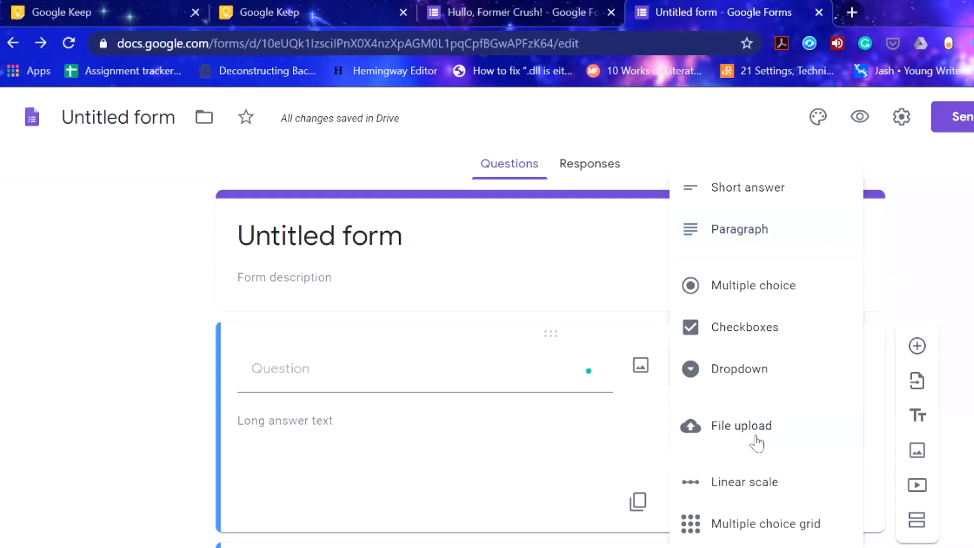
# - Examine the multiple-choice question about using public photos/videos in the "Hullo, Former Crush!" form, and return to the untitled form
pyautogui.hotkey('ctrl', 'shift', 'Tab')
pyautogui.scroll(-4, 135, 516)
pyautogui.scroll(-5, 135, 516)
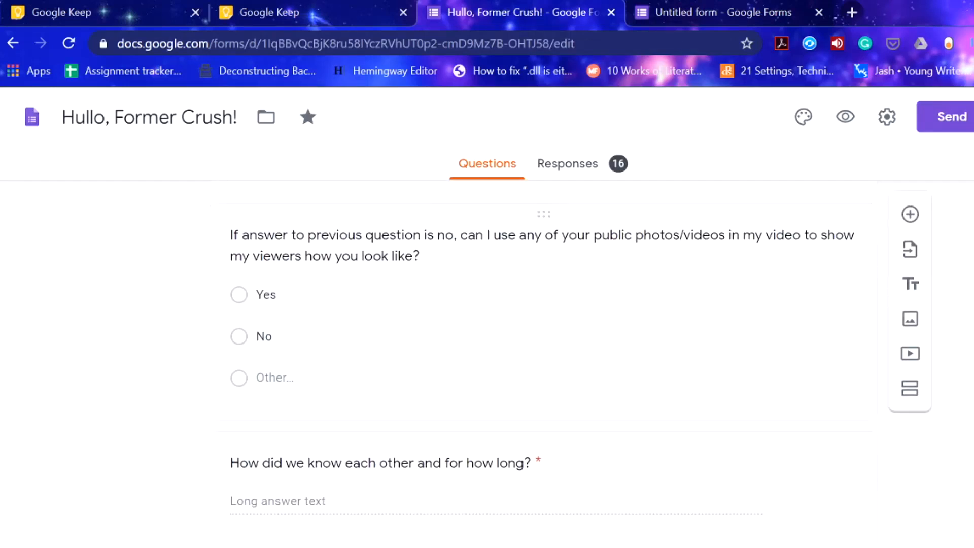
pyautogui.click(266, 295)
pyautogui.click(752, 3)
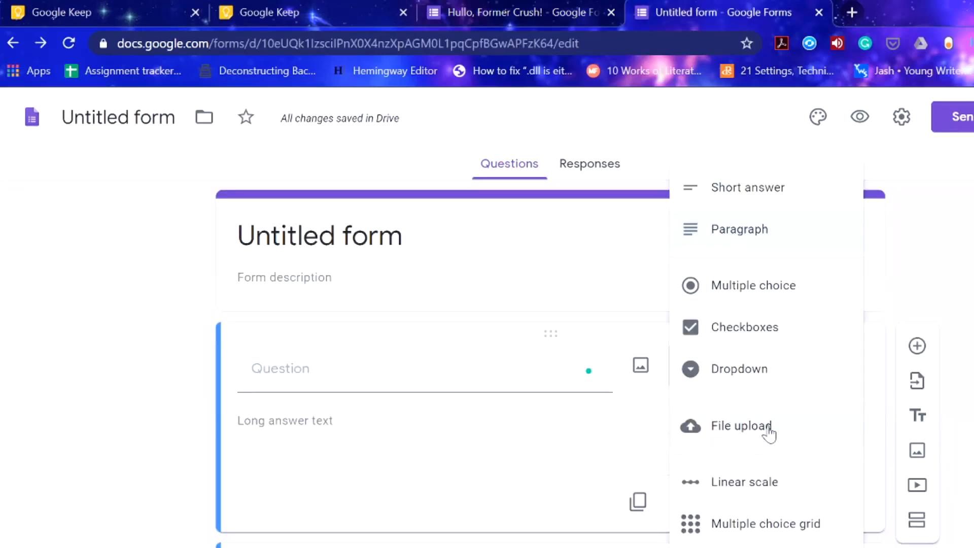
# - Change the untitled form's new question to Short answer and make it required
pyautogui.click(133, 387)
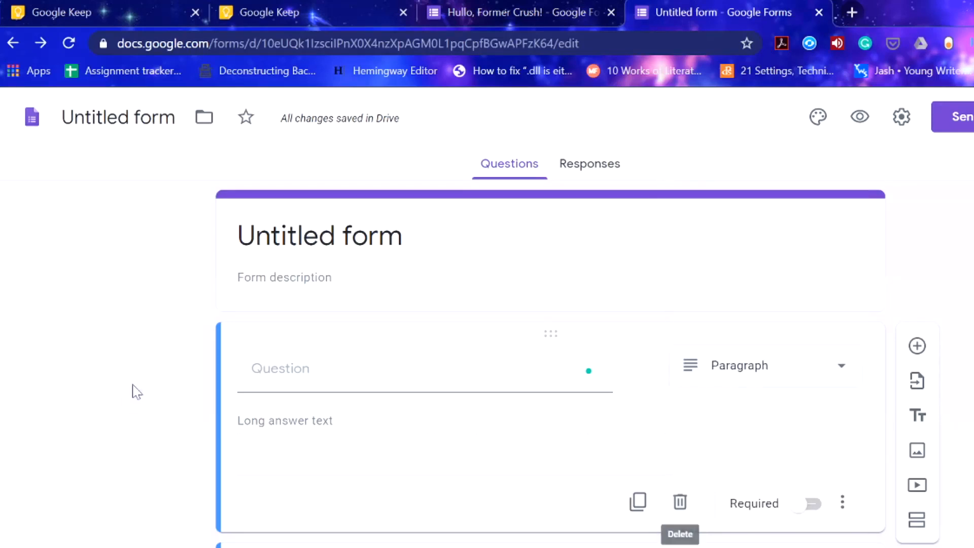
pyautogui.click(749, 377)
pyautogui.click(748, 203)
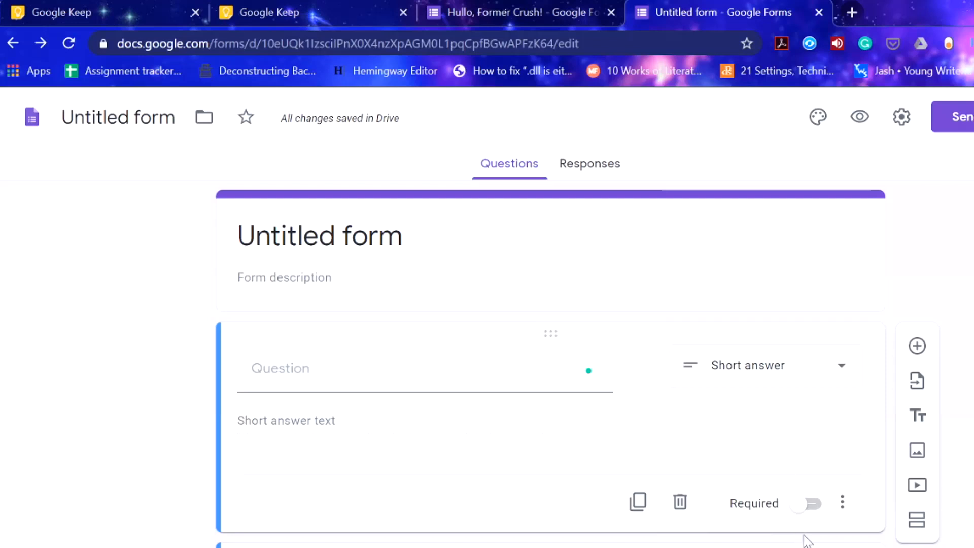
pyautogui.click(803, 507)
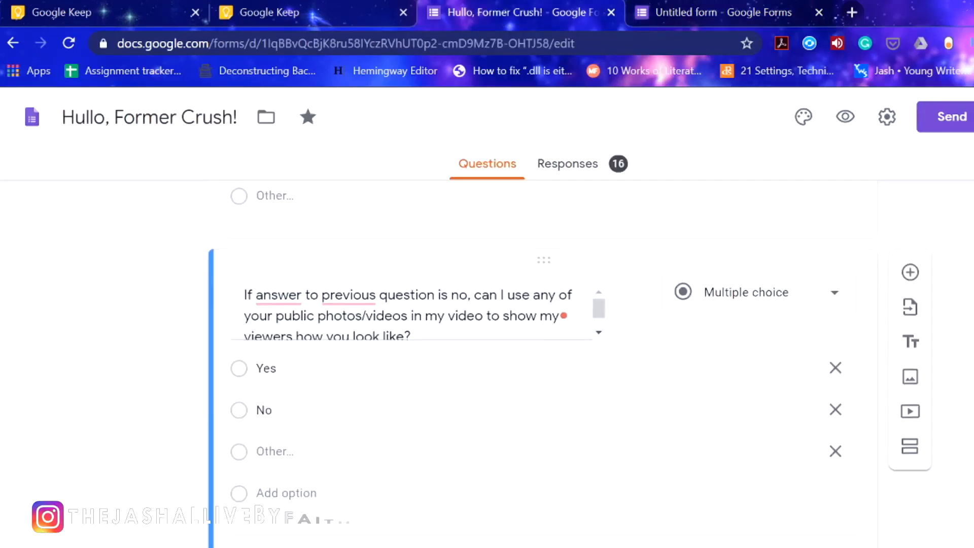
# - Review the Name, anonymity and public photos/videos questions in the "Hullo, Former Crush!" form, including their answer options
pyautogui.scroll(10, 886, 504)
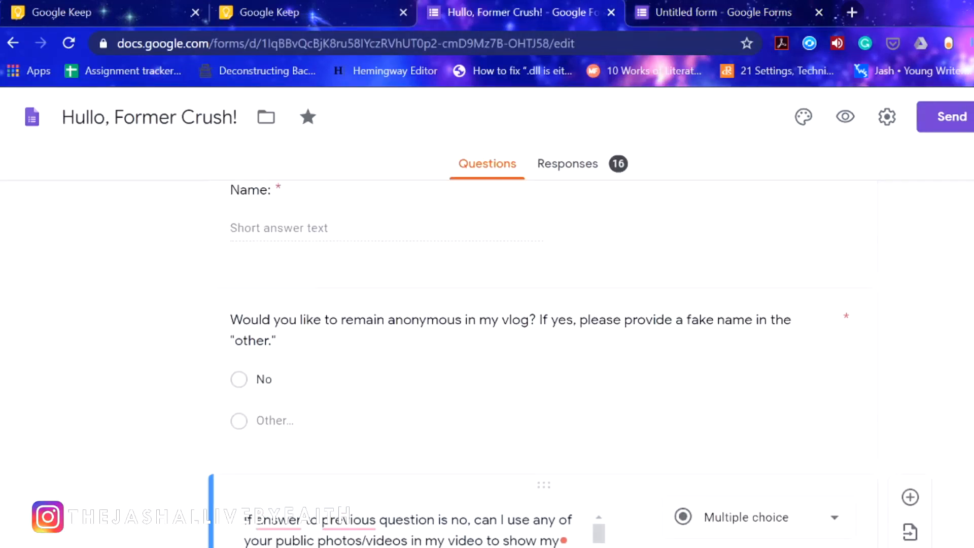
pyautogui.scroll(-2, 885, 504)
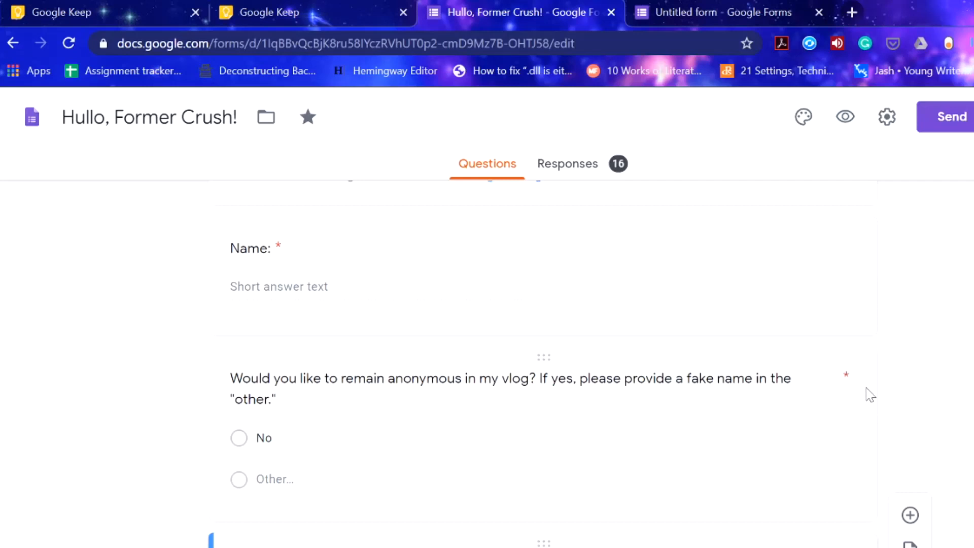
pyautogui.scroll(-1, 870, 396)
pyautogui.scroll(2, 282, 238)
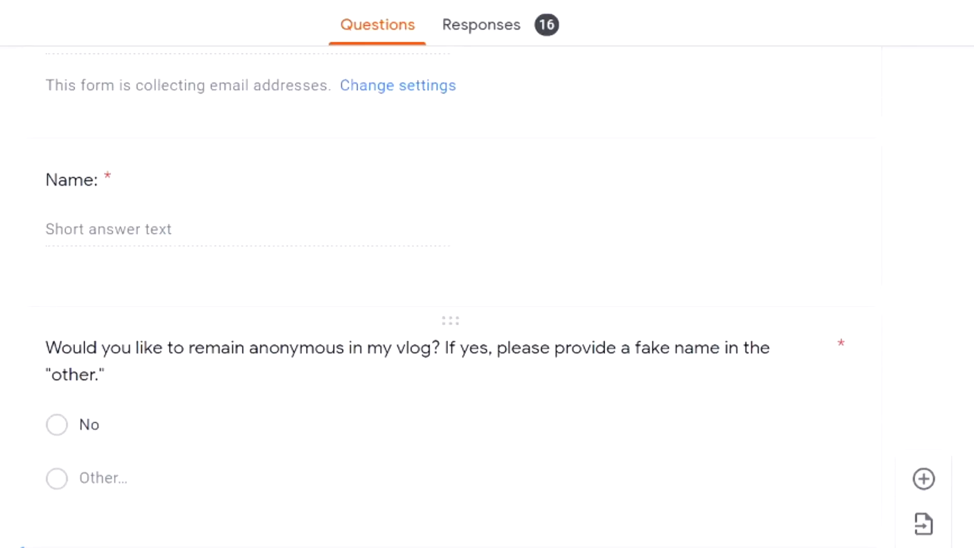
pyautogui.click(89, 425)
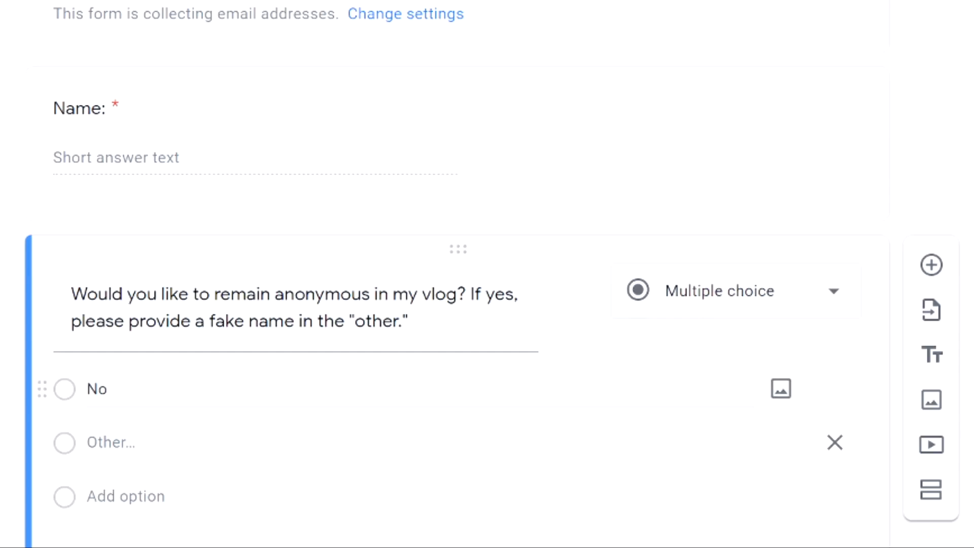
pyautogui.scroll(-1, 456, 305)
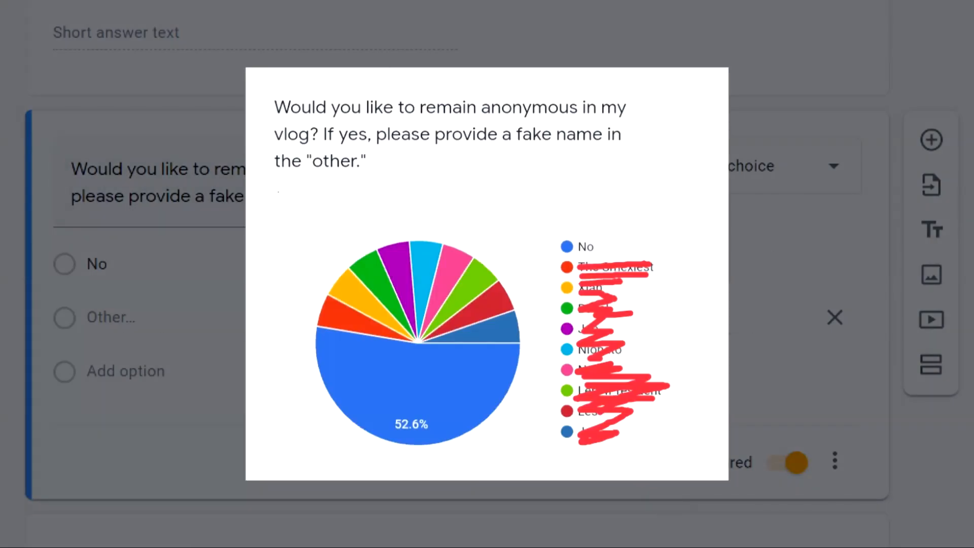
pyautogui.scroll(-3, 457, 315)
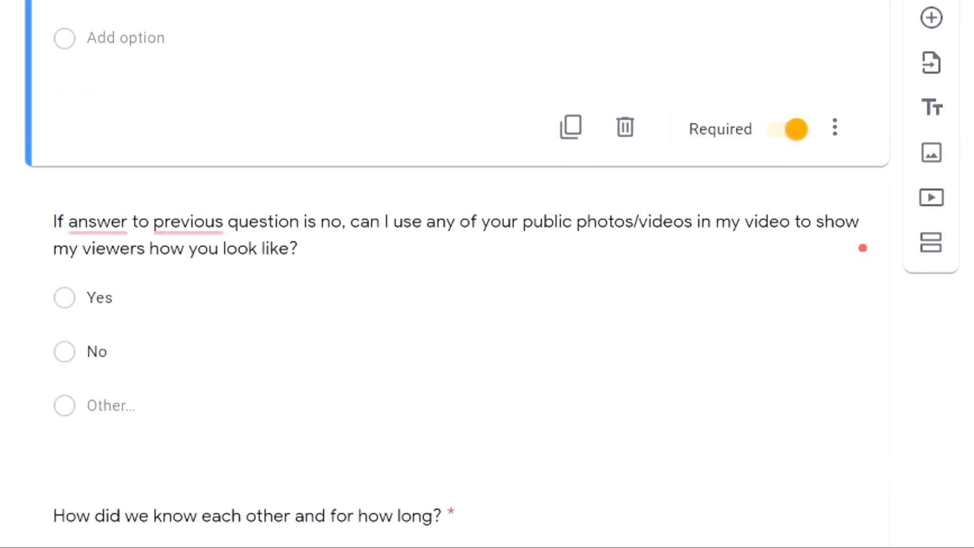
pyautogui.scroll(1, 457, 274)
pyautogui.scroll(-1, 457, 274)
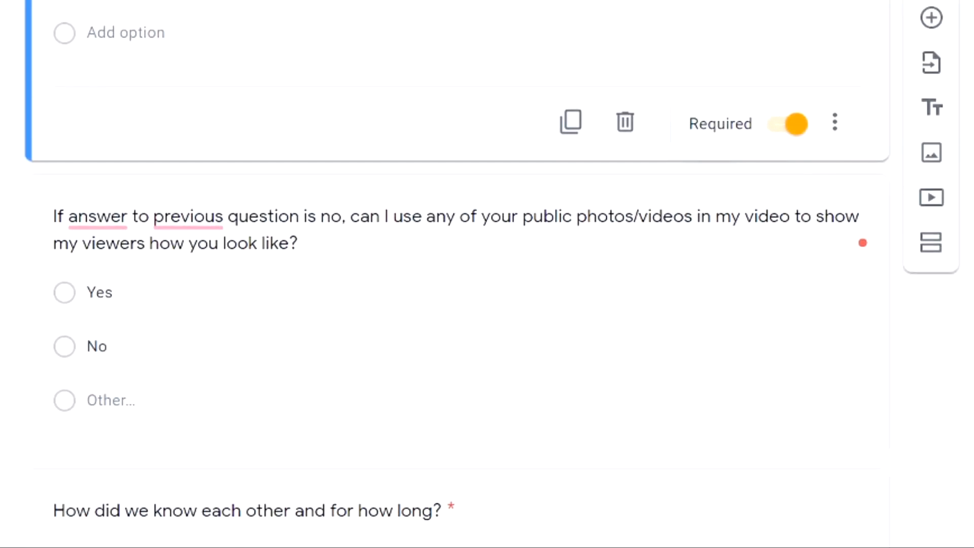
pyautogui.scroll(1, 10, 307)
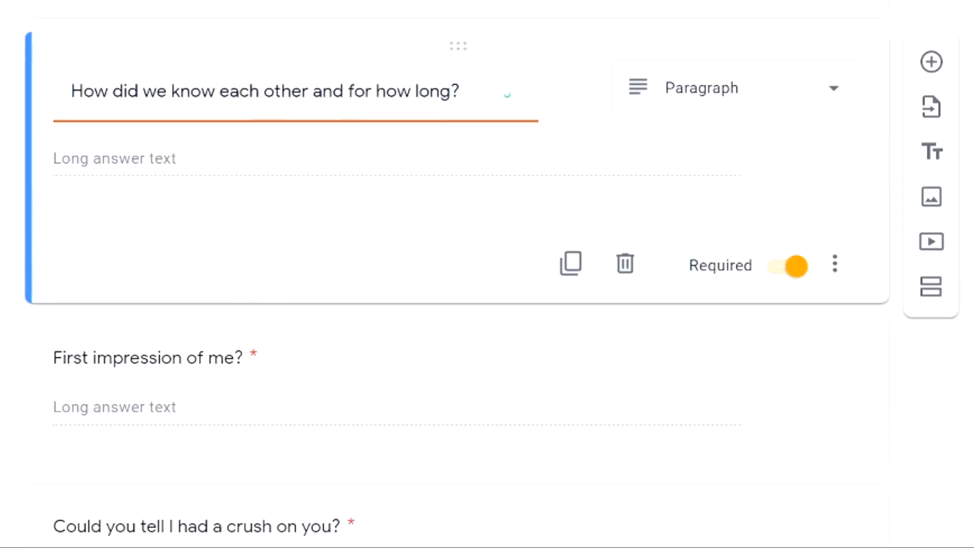
# - Review the questions from "How did we know each other and for how long?" through "If you knew, how were you able to tell?"
pyautogui.scroll(-1, 456, 274)
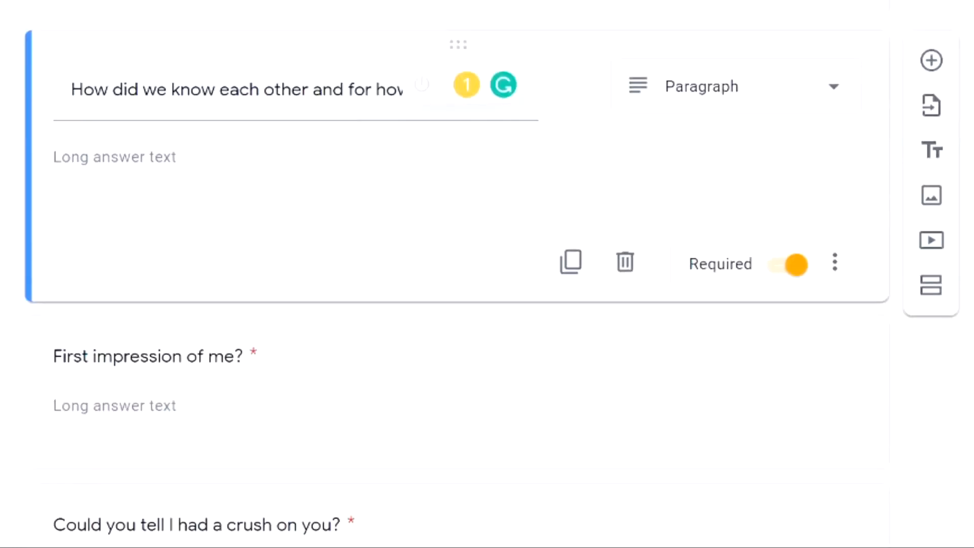
pyautogui.click(108, 378)
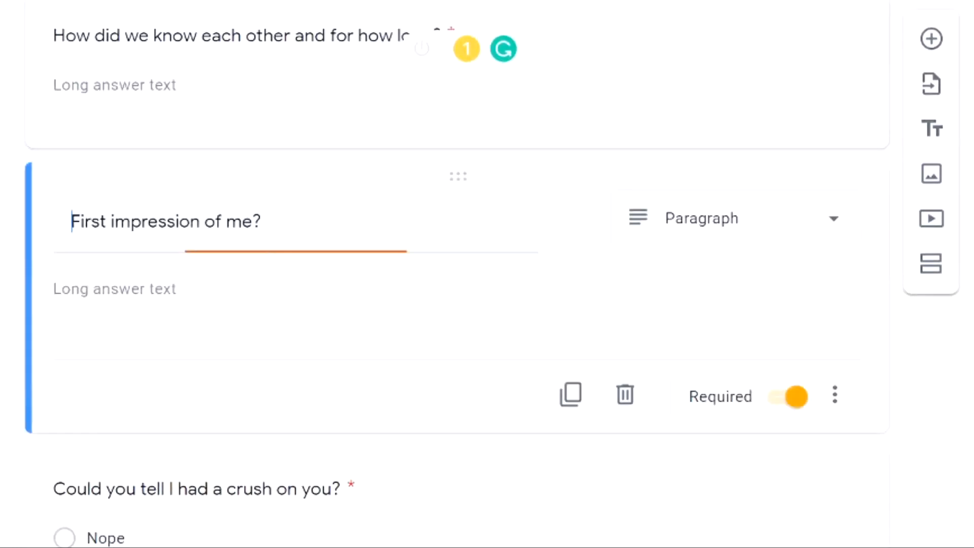
pyautogui.click(325, 325)
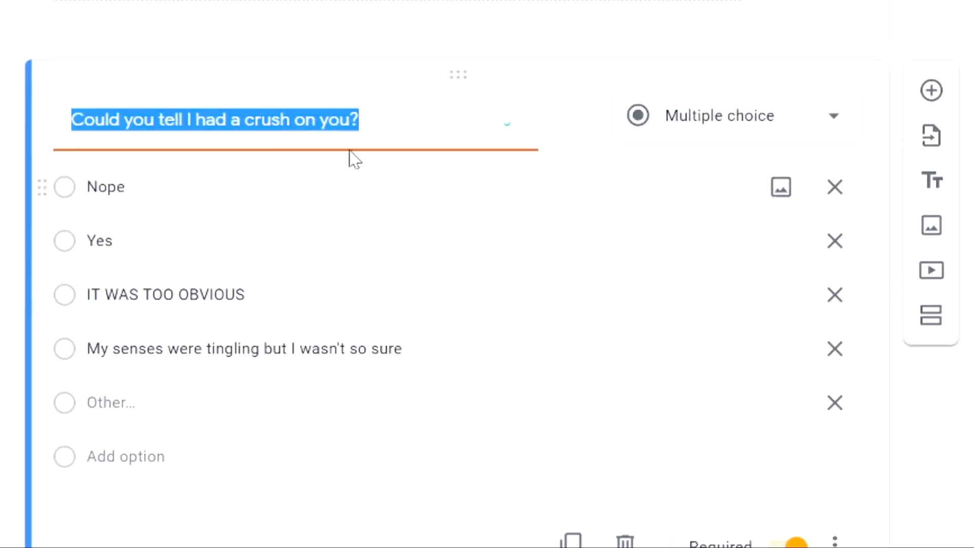
pyautogui.click(362, 121)
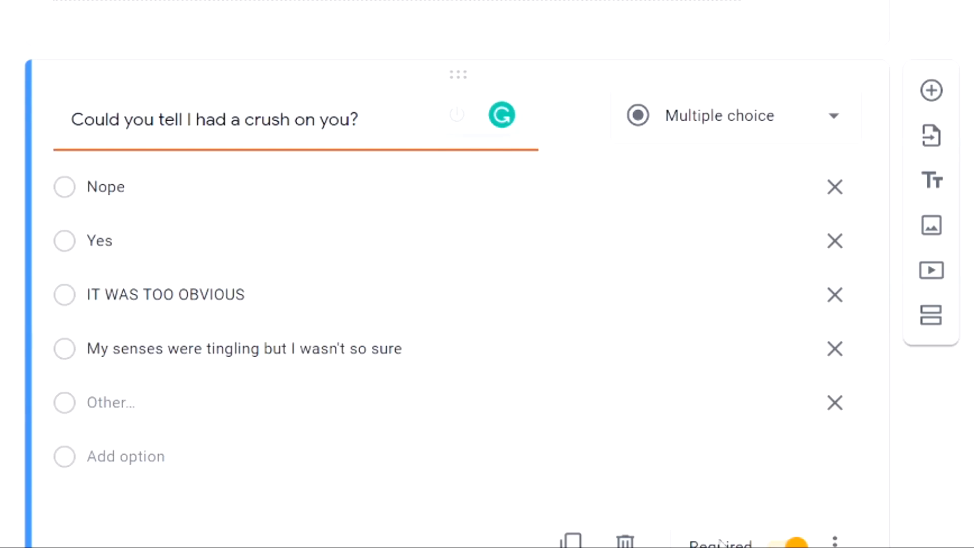
pyautogui.click(254, 308)
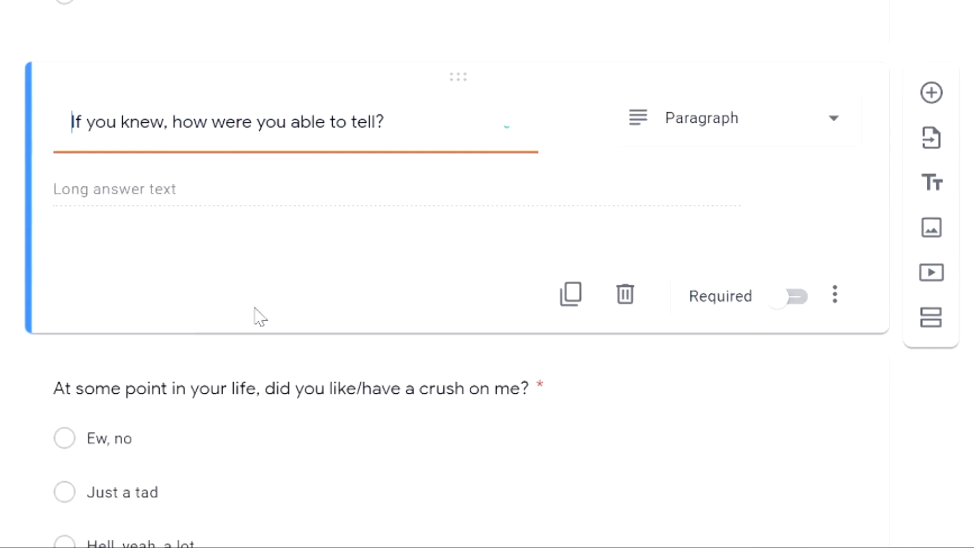
pyautogui.scroll(1, 388, 312)
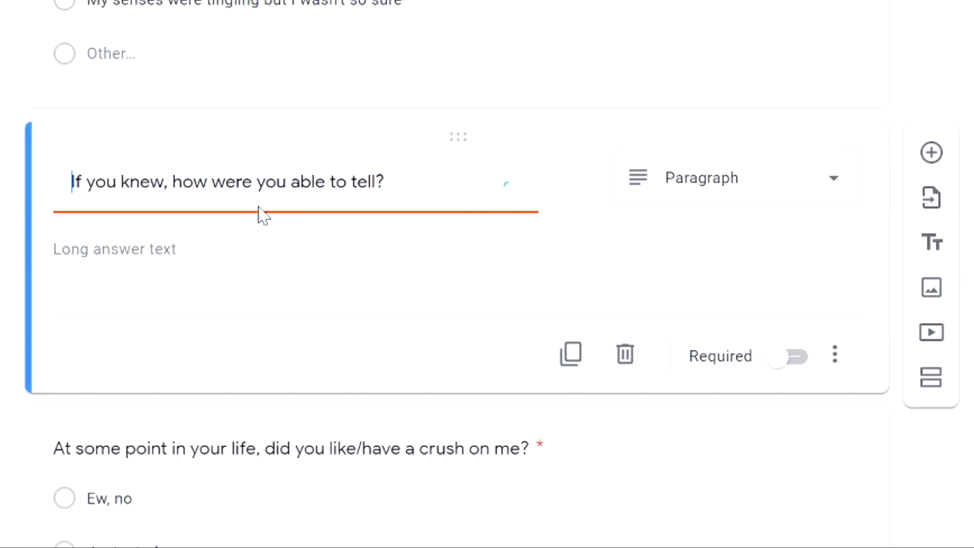
# - Examine the answer options of the multiple-choice question "At some point in your life, did you like/have a crush on me?"
pyautogui.scroll(-5, 457, 274)
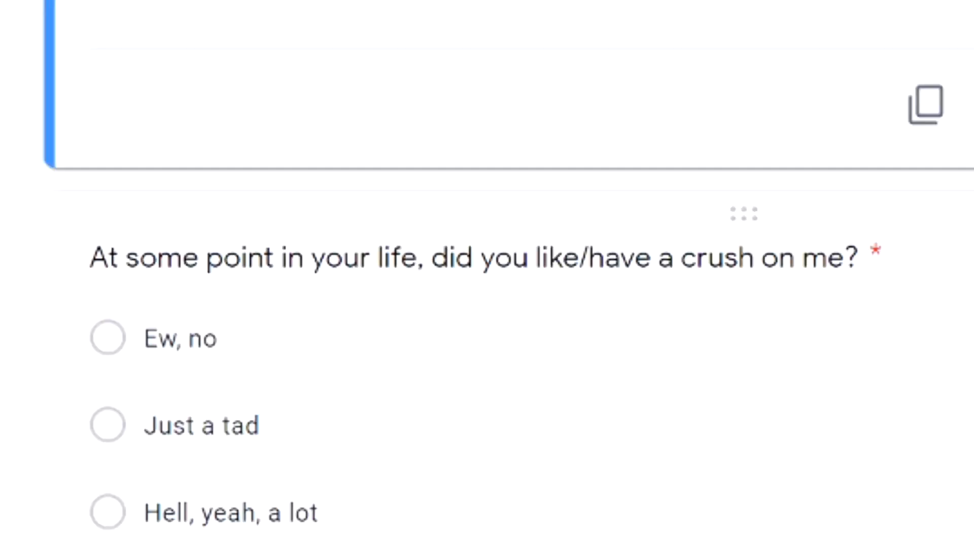
pyautogui.click(915, 361)
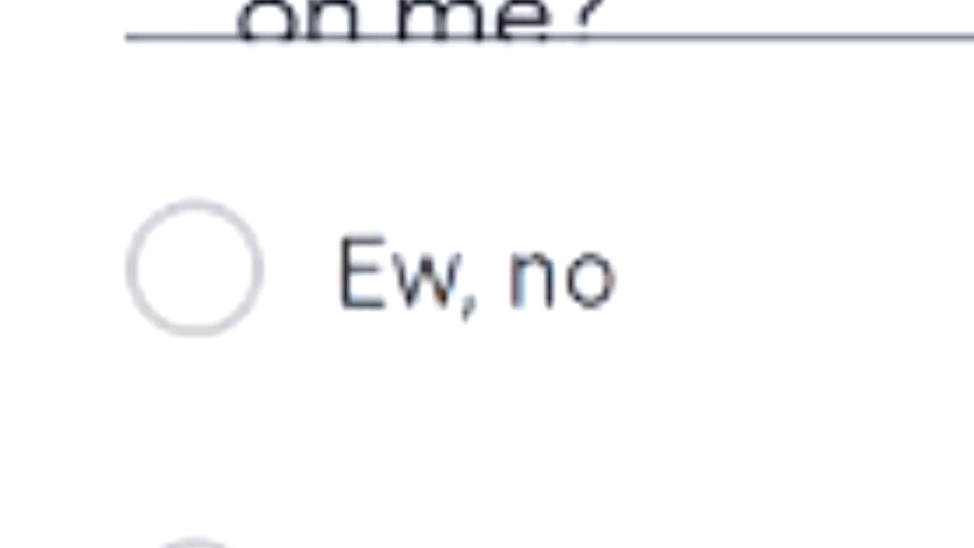
pyautogui.click(180, 339)
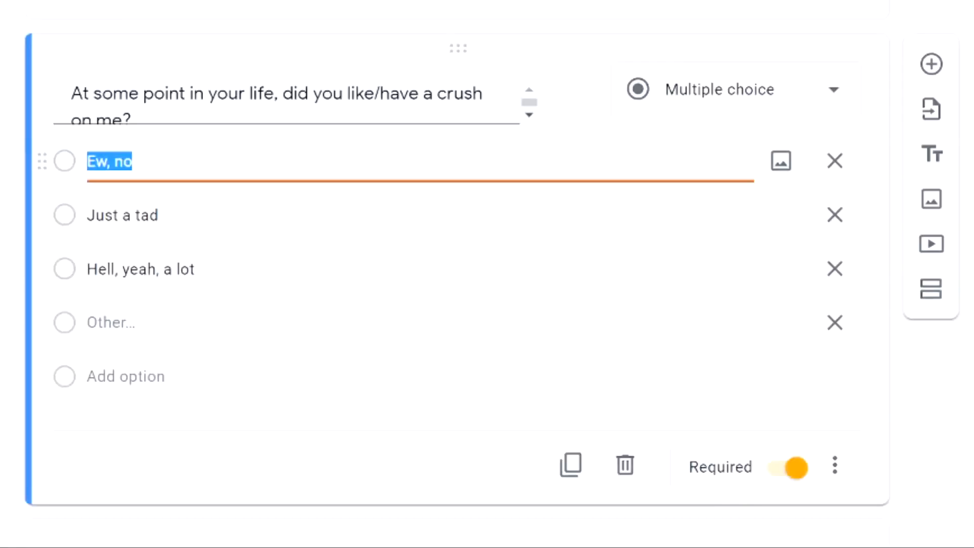
pyautogui.click(133, 161)
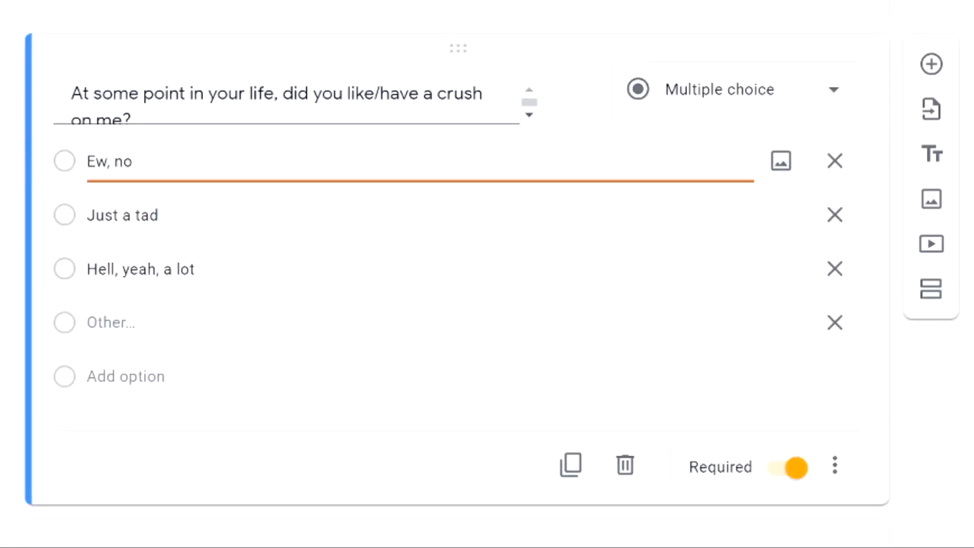
pyautogui.click(152, 207)
pyautogui.click(202, 289)
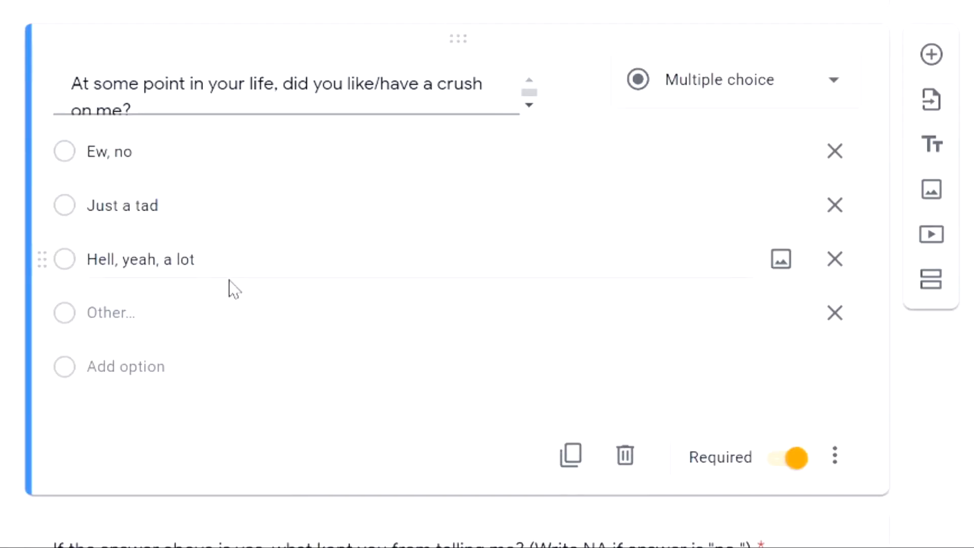
pyautogui.scroll(-4, 138, 339)
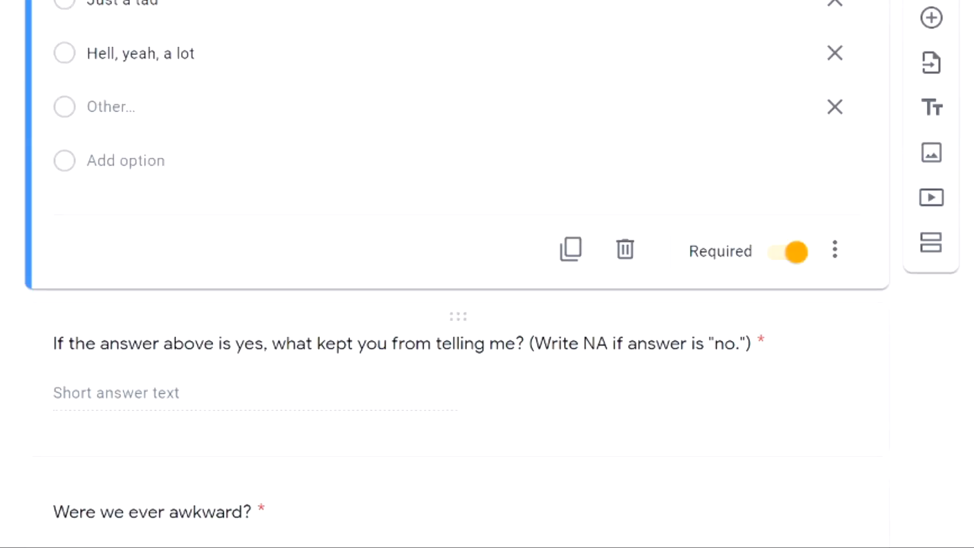
# - Review the follow-up question "what kept you from telling me?" and the options of "Were we ever awkward?"
pyautogui.click(663, 364)
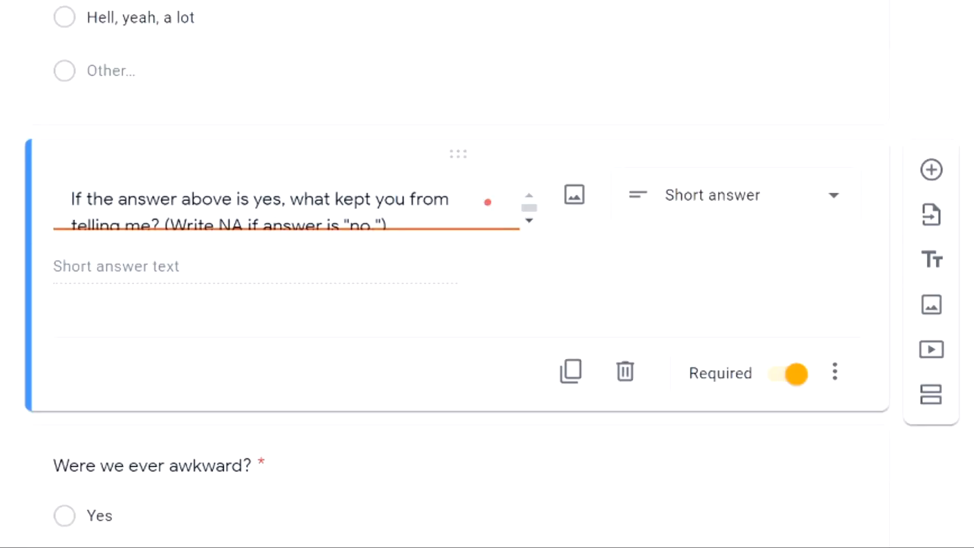
pyautogui.moveTo(292, 223)
pyautogui.scroll(-3, 65, 318)
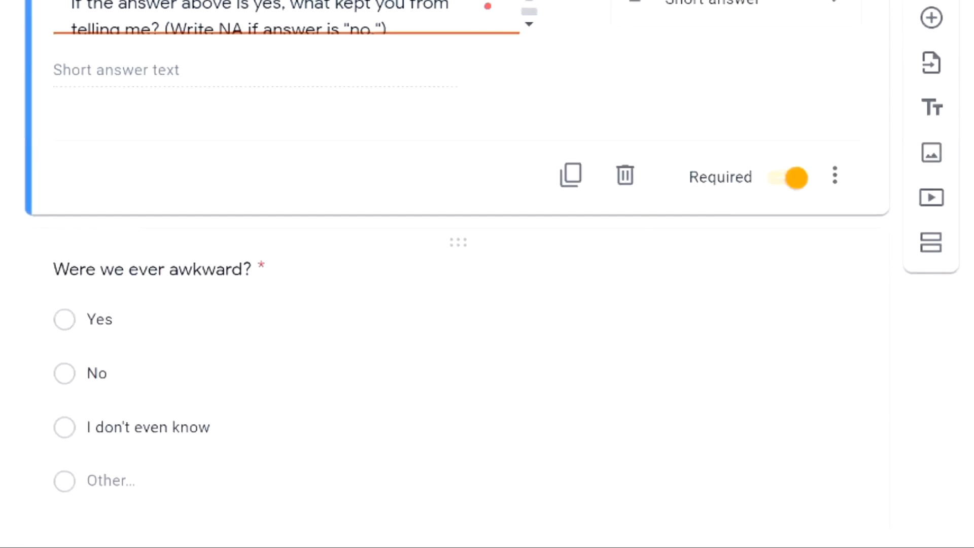
pyautogui.scroll(-2, 63, 329)
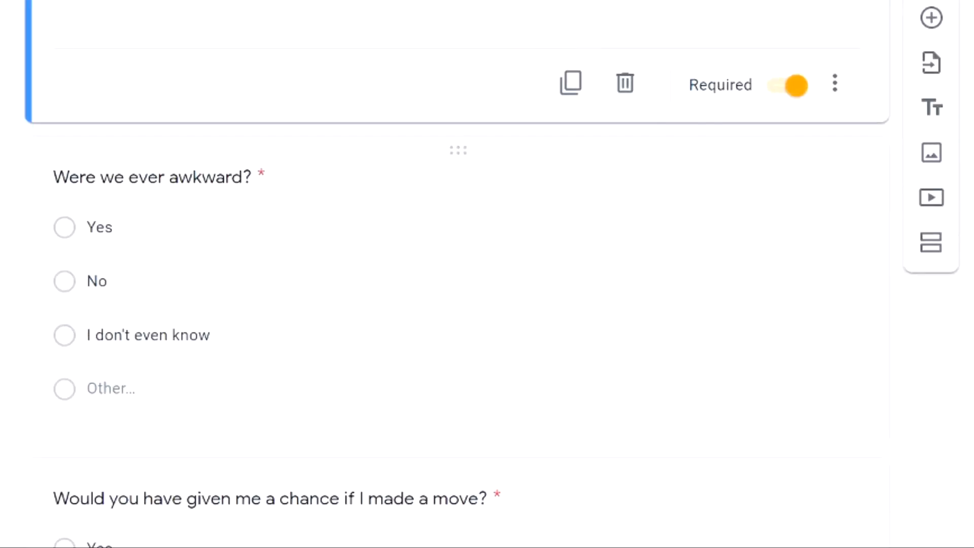
# - Review the question "Would you have given me a chance if I made a move?" and its answer options
pyautogui.scroll(-3, 198, 339)
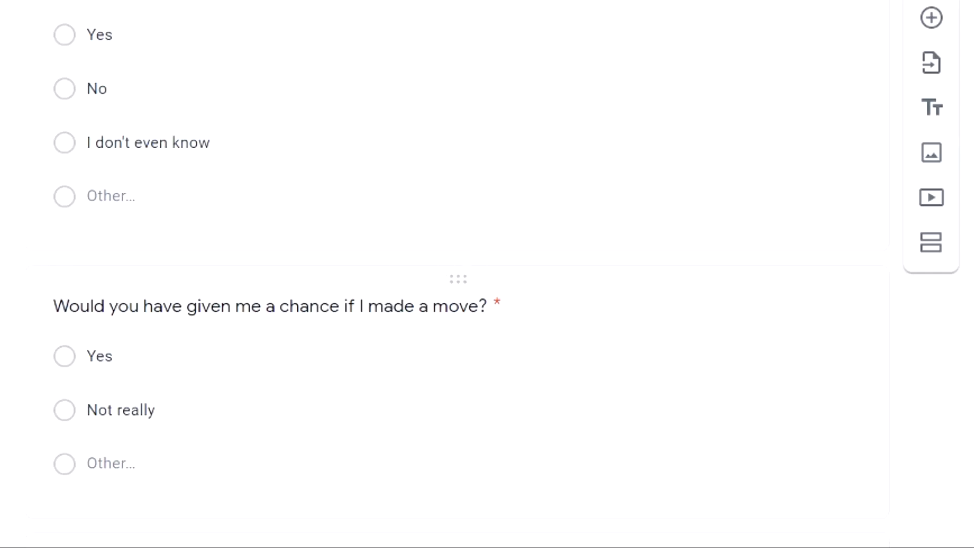
pyautogui.click(487, 345)
pyautogui.scroll(-5, 137, 405)
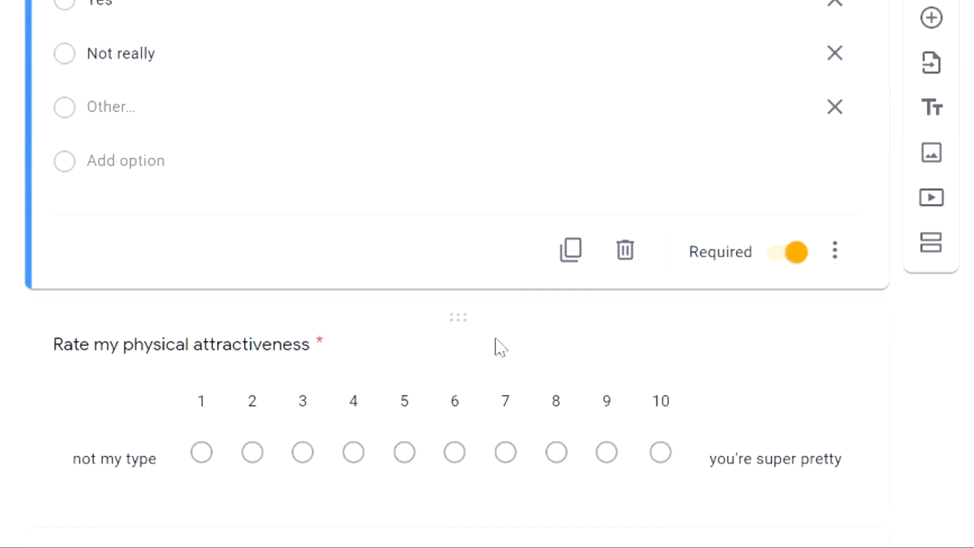
# - Examine the linear scale setup of "Rate my physical attractiveness", including its range and end labels, and the paragraph follow-up question
pyautogui.scroll(-2, 496, 344)
pyautogui.click(750, 226)
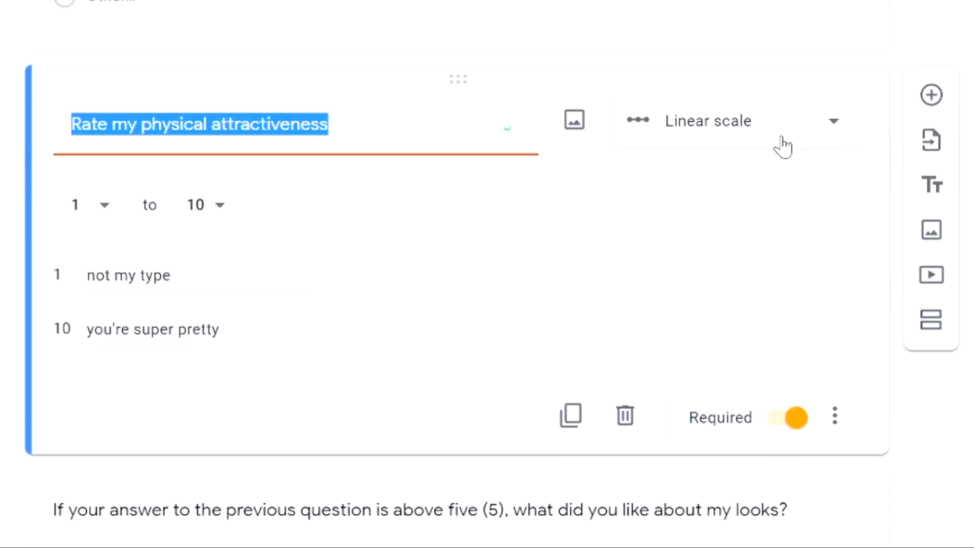
pyautogui.click(50, 248)
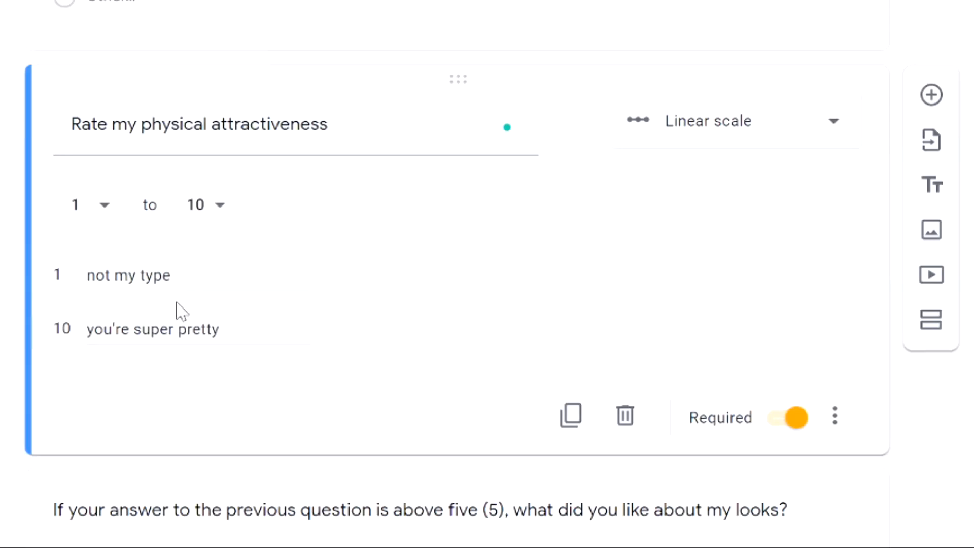
pyautogui.click(325, 509)
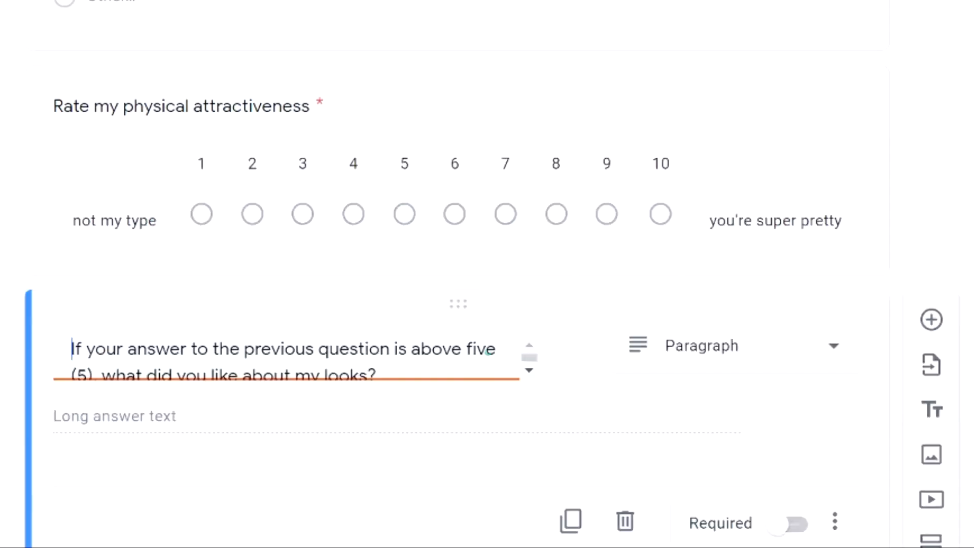
pyautogui.click(555, 260)
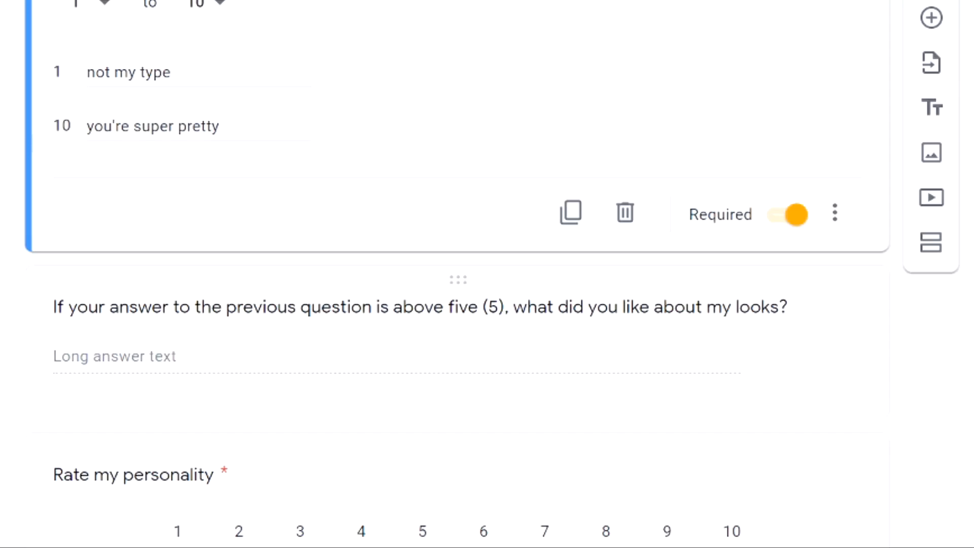
# - Make the follow-up question about liking my looks required and append a note to write NA if below five (5)
pyautogui.click(130, 327)
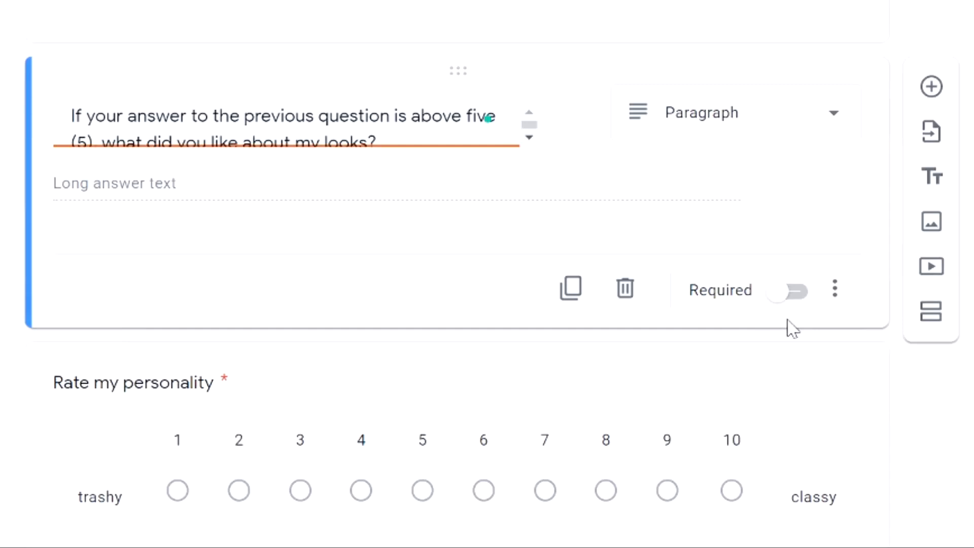
pyautogui.scroll(1, 898, 417)
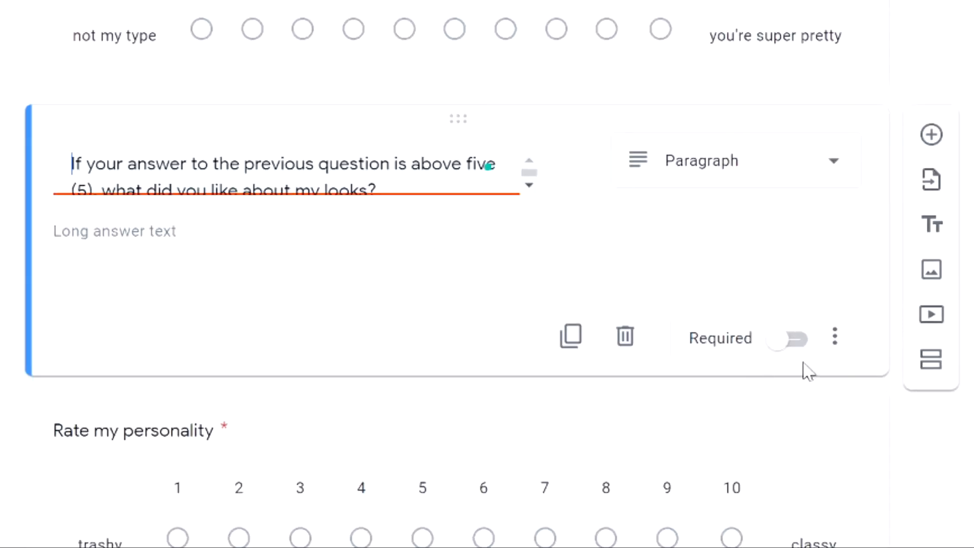
pyautogui.write('five ')
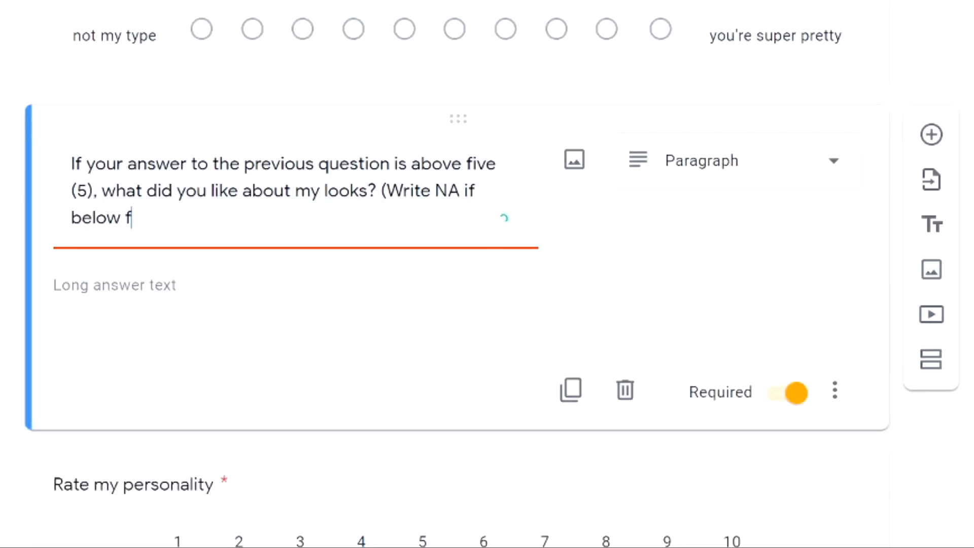
pyautogui.write('5)')
# - Review the "Rate my personality", "Quality that stands out about me?" and "What is our relationship now?" questions with their answer options
pyautogui.scroll(-4, 465, 193)
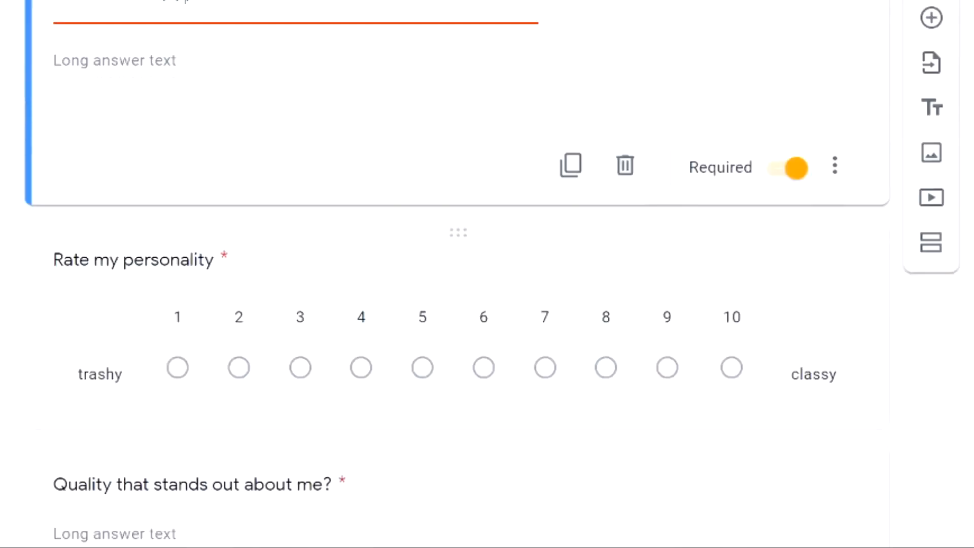
pyautogui.scroll(-3, 388, 403)
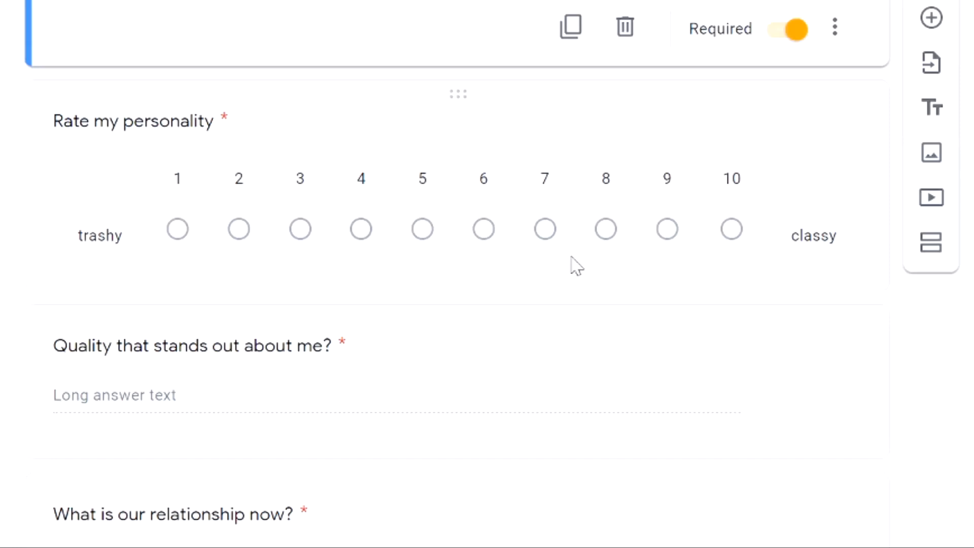
pyautogui.scroll(-2, 163, 357)
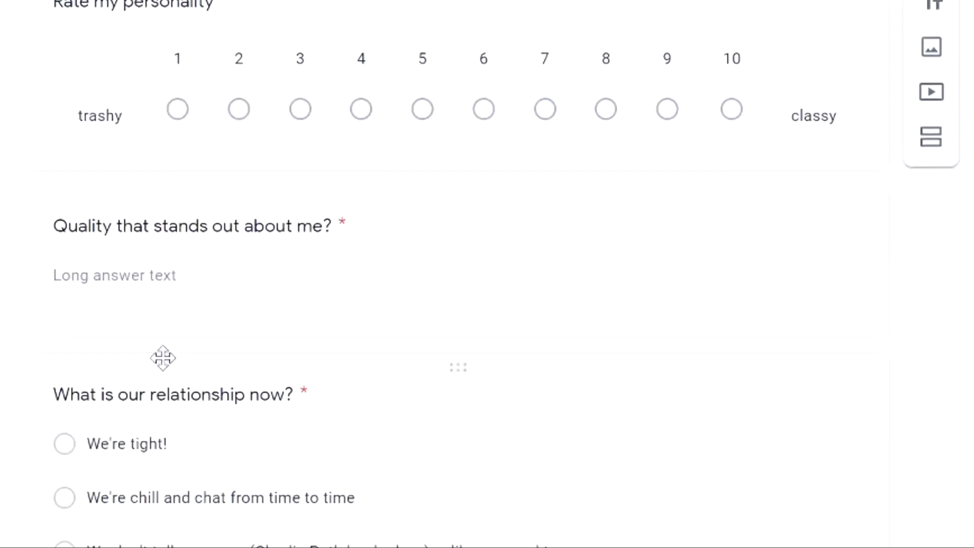
pyautogui.scroll(-2, 223, 309)
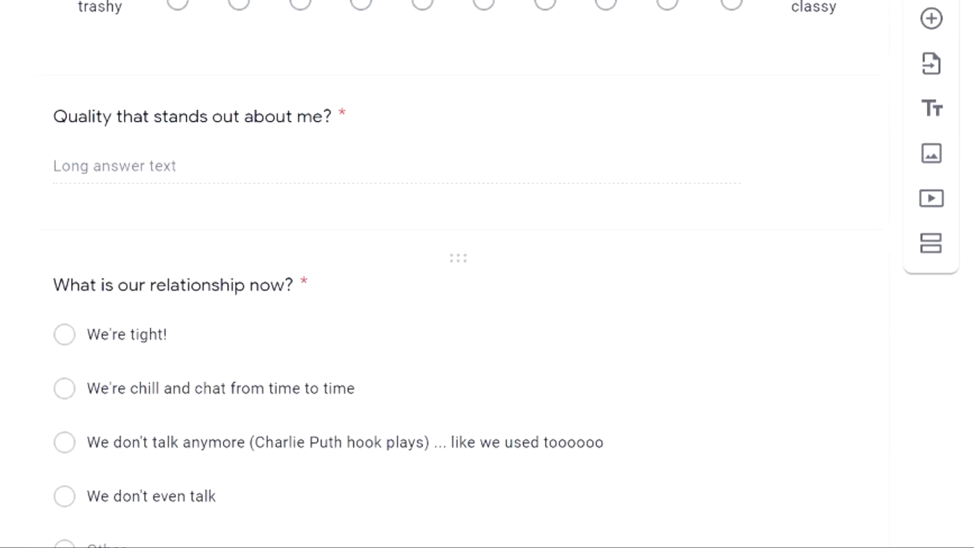
pyautogui.scroll(-2, 457, 274)
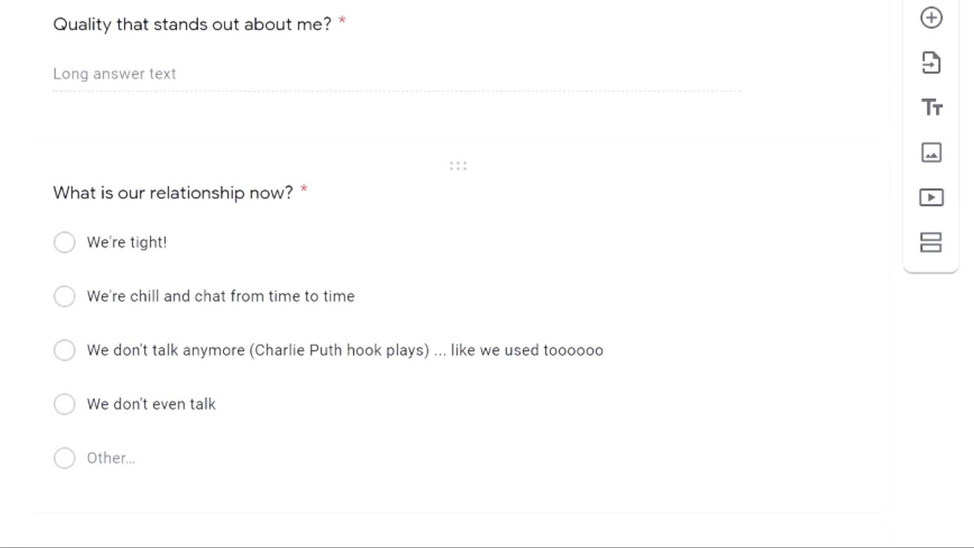
pyautogui.scroll(-3, 109, 283)
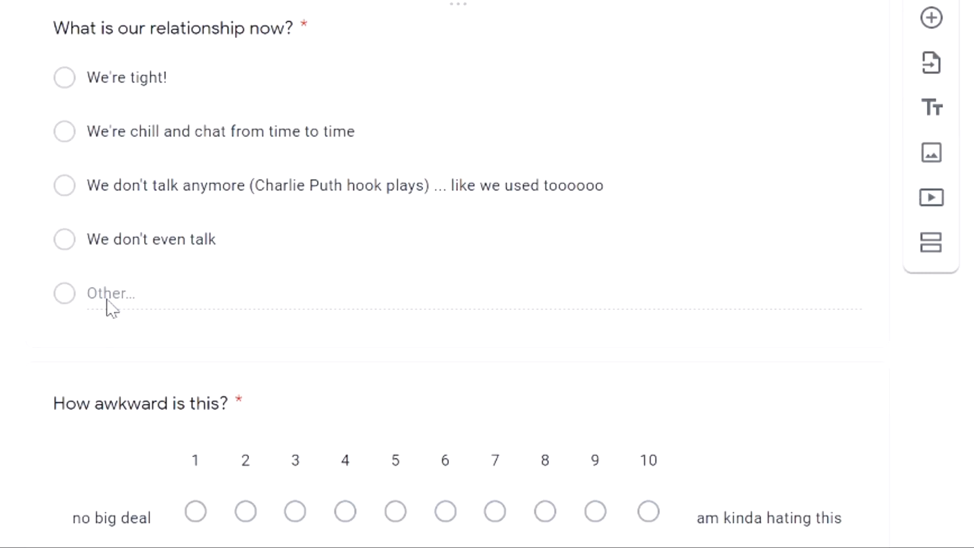
# - Review the closing questions from "How awkward is this?" through the private notification question about the posted video
pyautogui.scroll(-3, 146, 304)
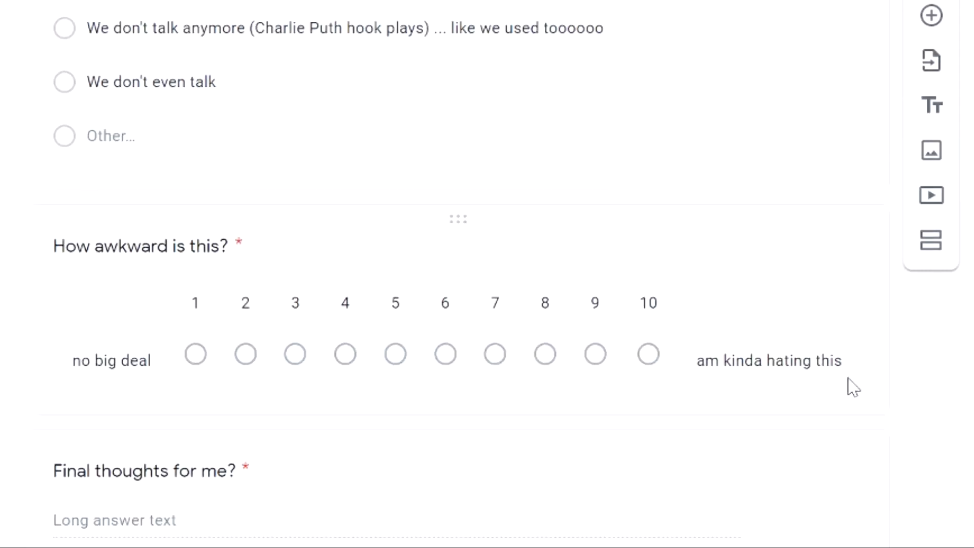
pyautogui.scroll(-3, 76, 311)
pyautogui.scroll(-1, 169, 444)
pyautogui.scroll(-2, 233, 365)
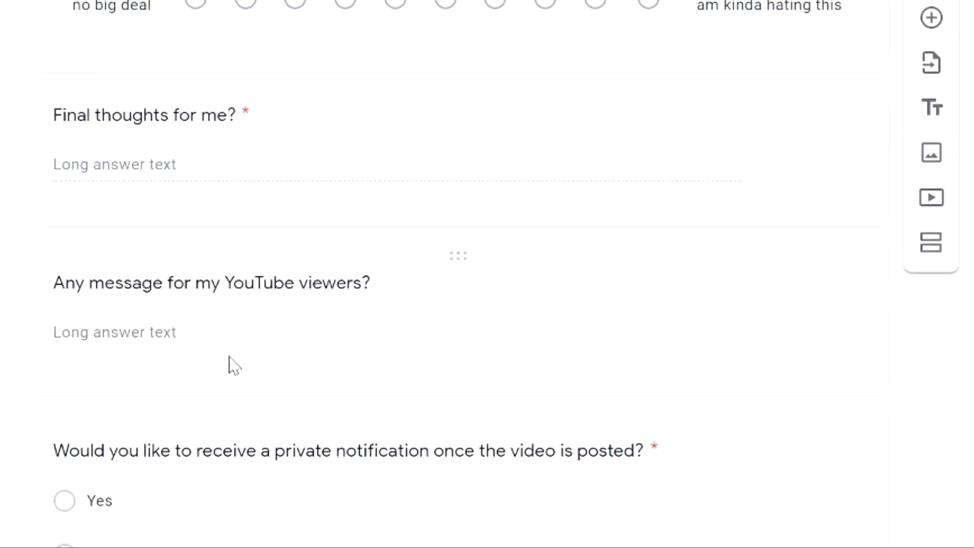
pyautogui.scroll(-1, 352, 346)
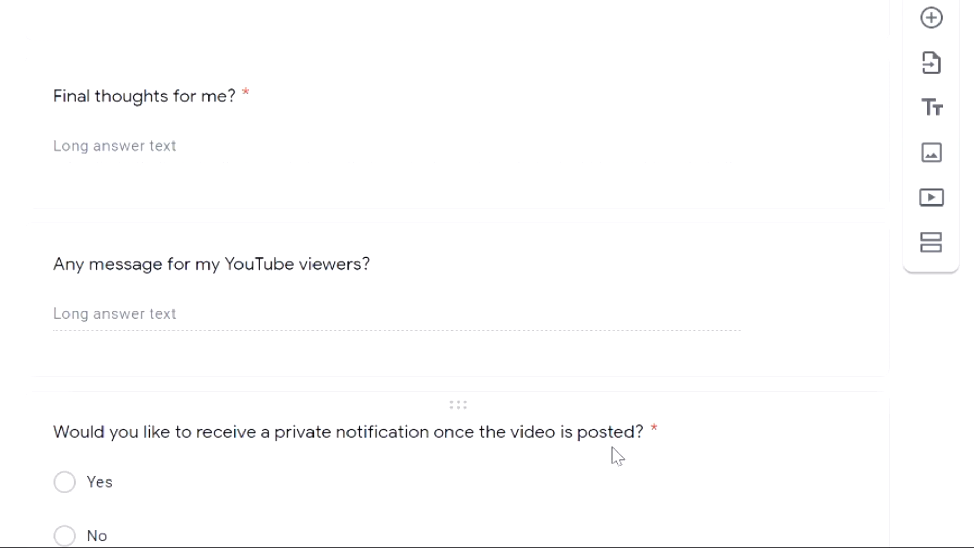
# - Review the form's general settings for collecting email addresses, response receipts and response limits, and close them
pyautogui.scroll(5, 961, 308)
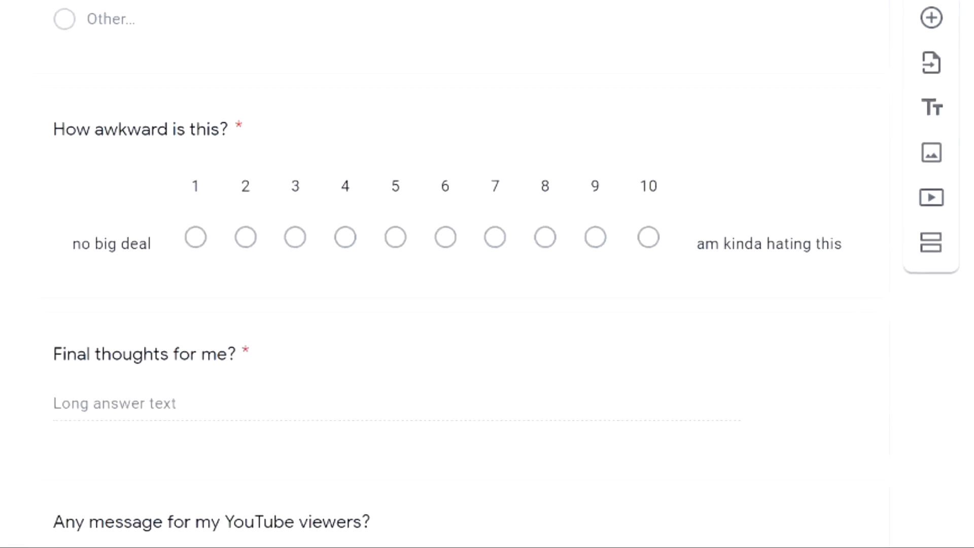
pyautogui.scroll(10, 456, 274)
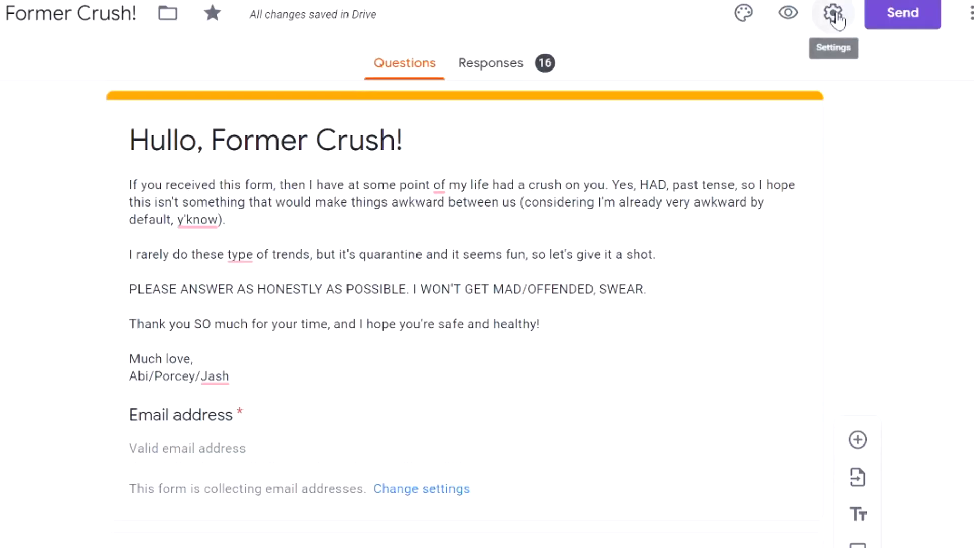
pyautogui.click(835, 16)
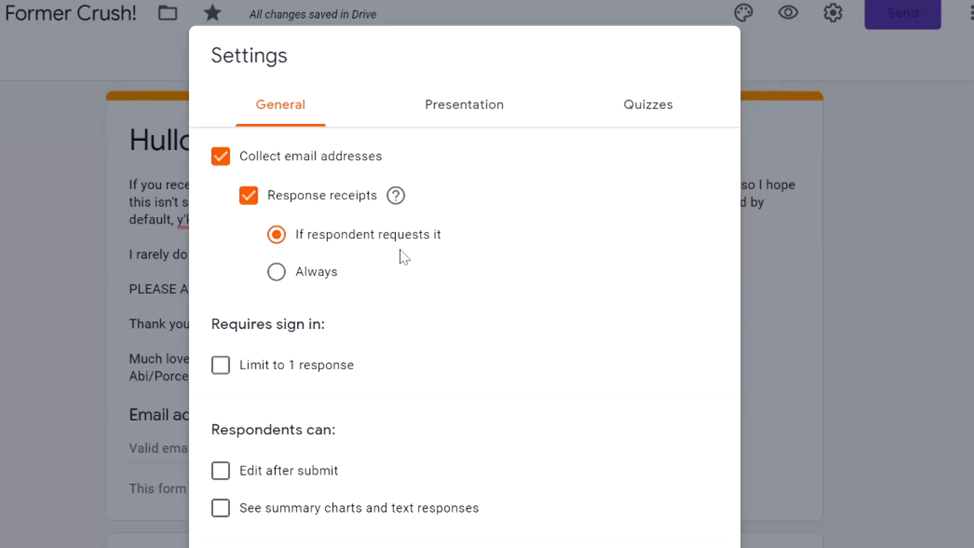
pyautogui.click(902, 58)
# - Open the form's sending options and choose sharing by link
pyautogui.click(902, 23)
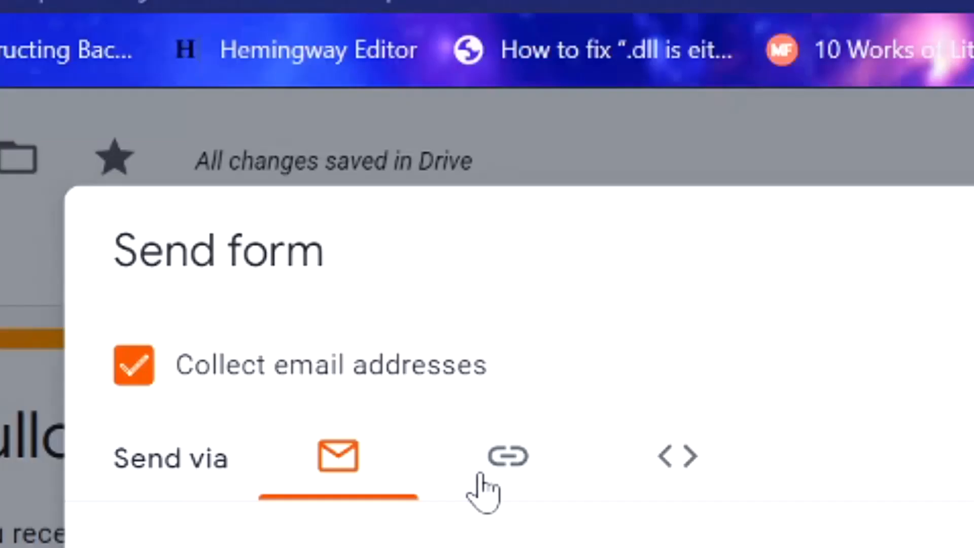
pyautogui.click(380, 153)
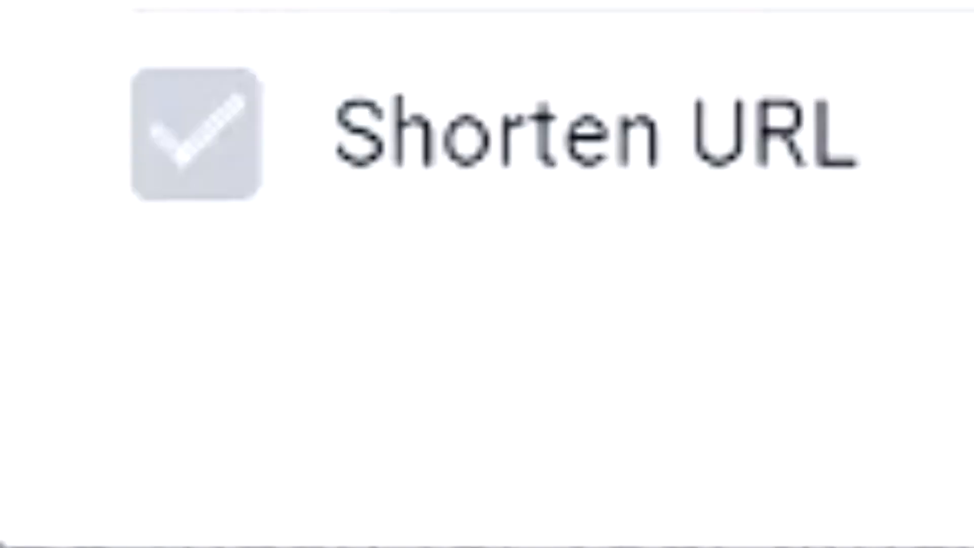